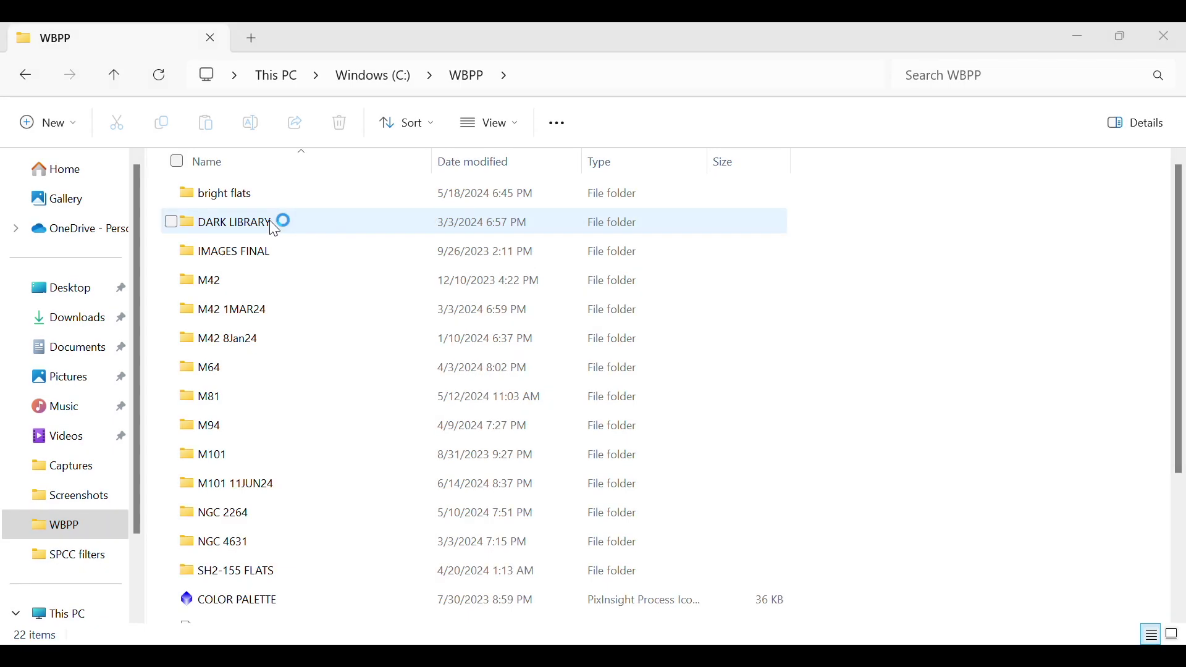
- Open DARK LIBRARY and then the ASI2600MC camera folder of dark sets
double_click(278, 222)
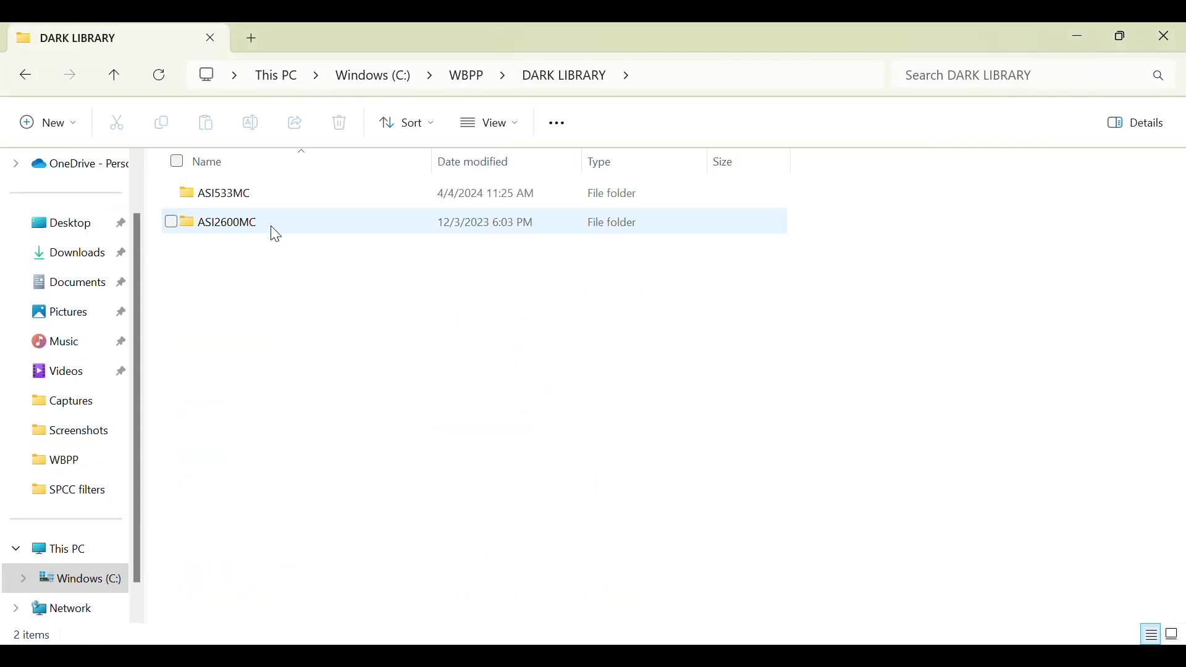
double_click(276, 234)
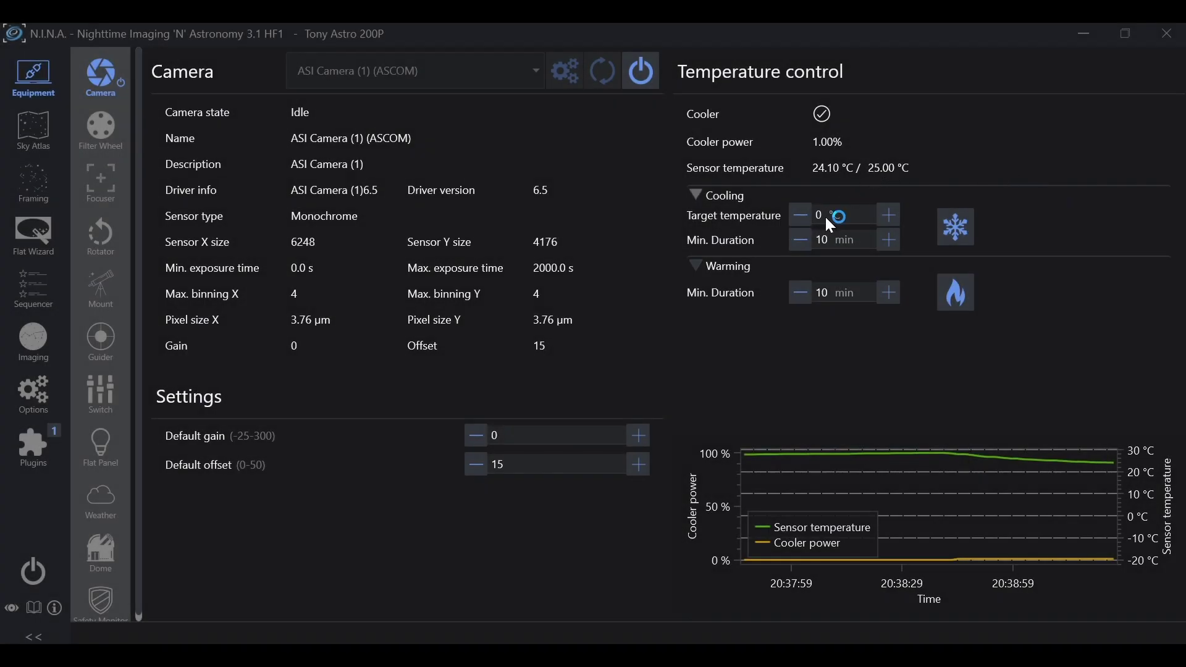
- Set the camera target temperature to -10 °C and start cooling
key(BackSpace)
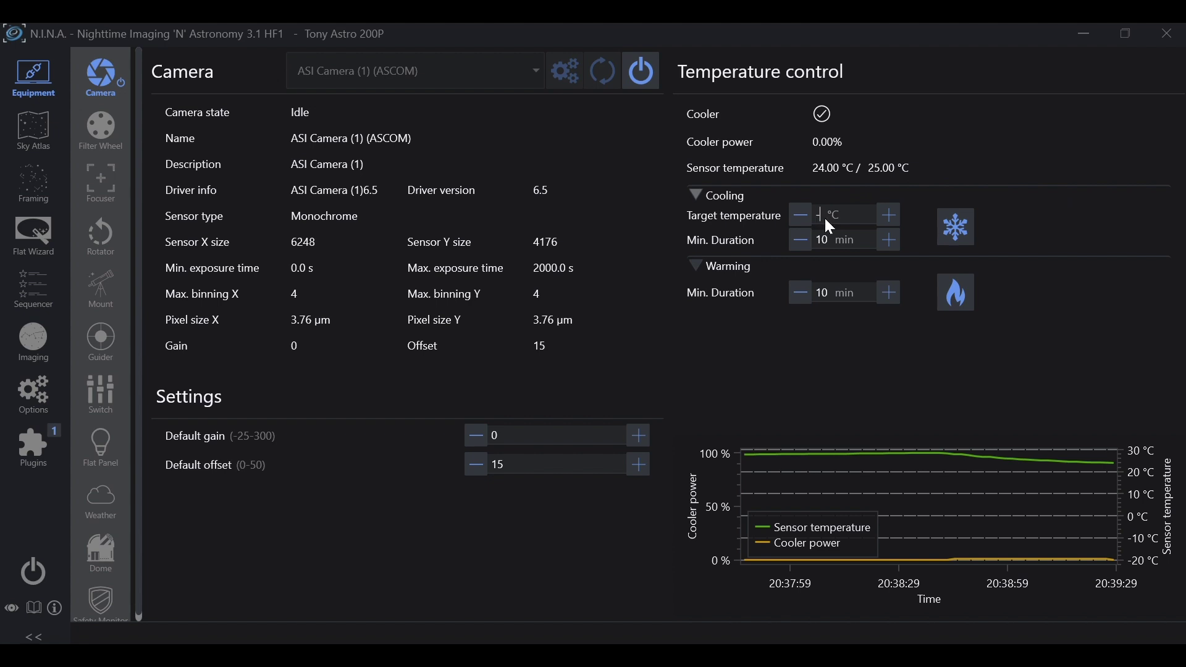
text(-10)
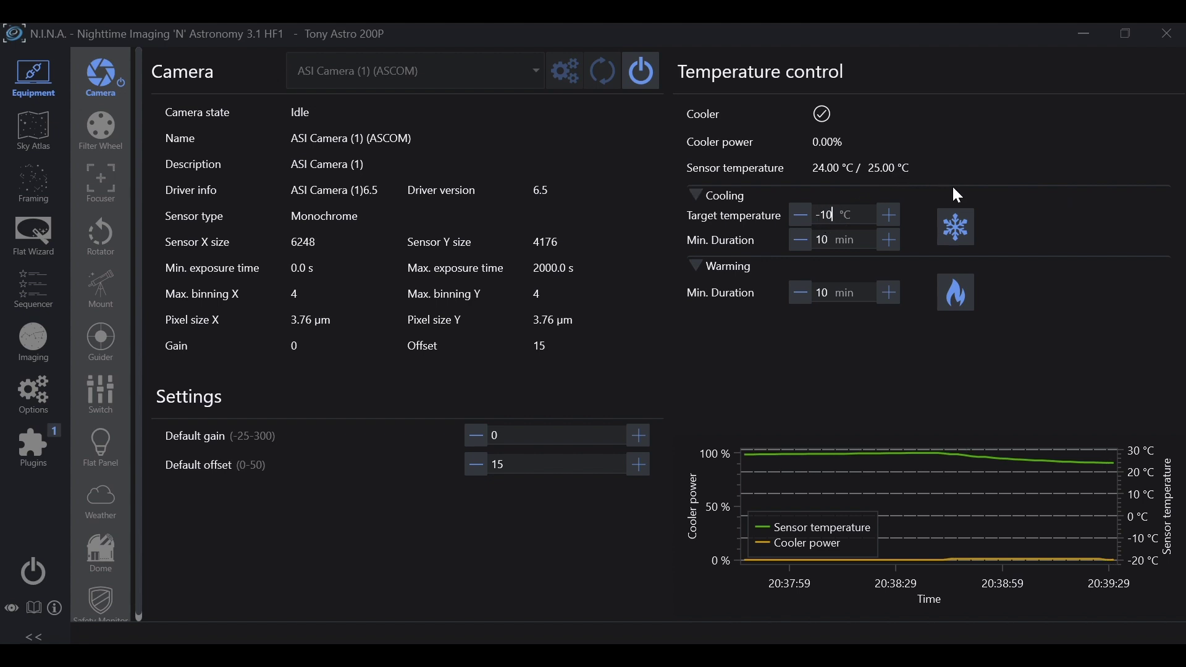
click(959, 229)
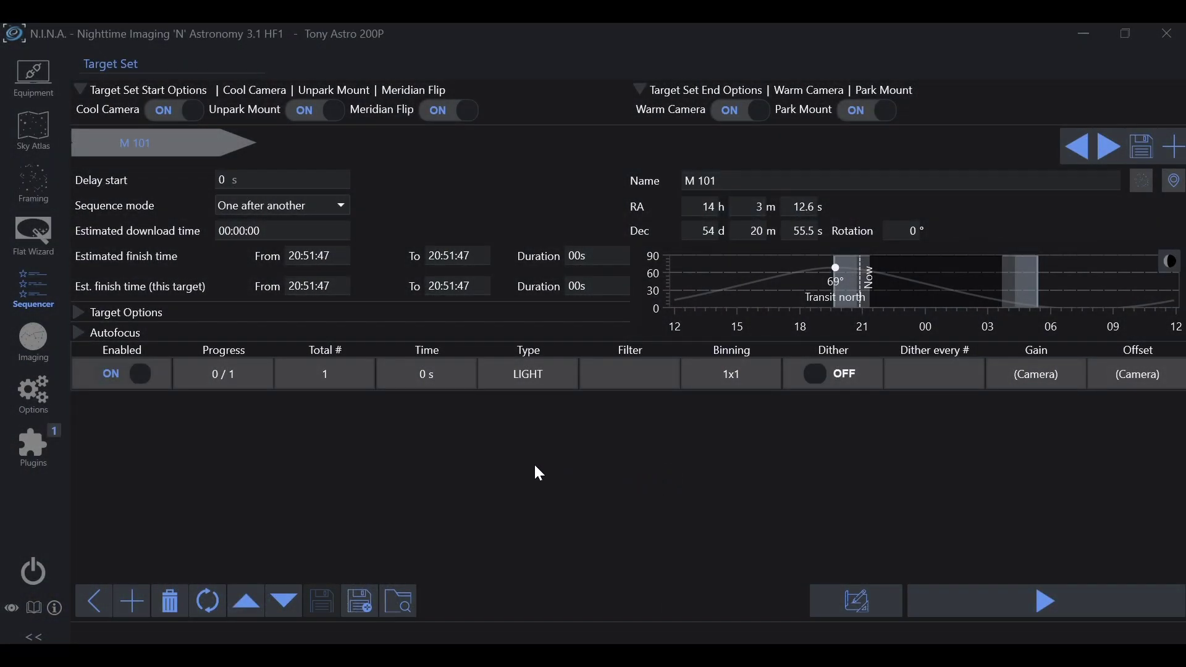
- Set the sequence row to 50 DARK frames of 120 s at gain 10
mouse_move(328, 374)
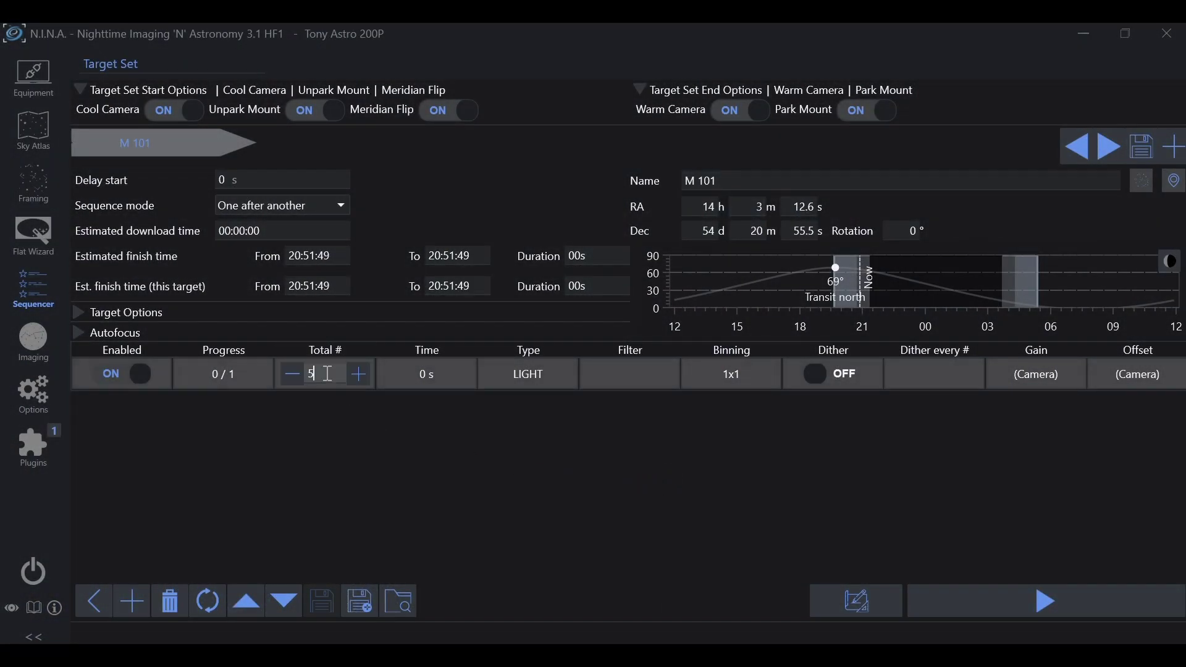
text(0)
click(424, 372)
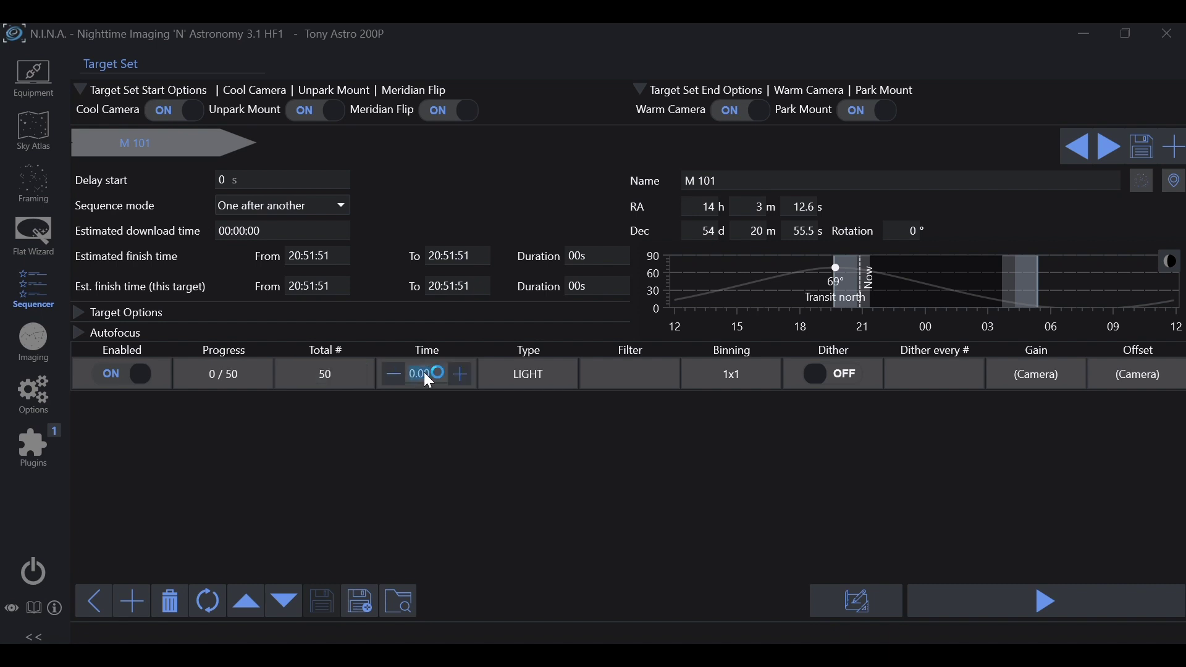
text(120)
key(Return)
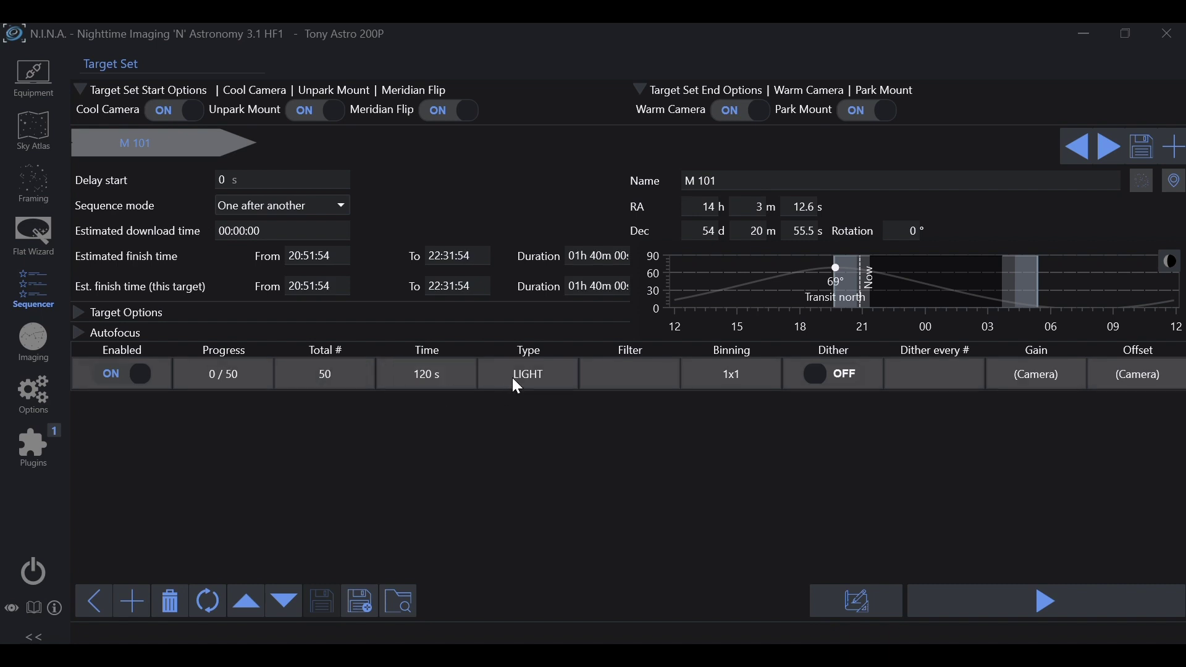
click(545, 379)
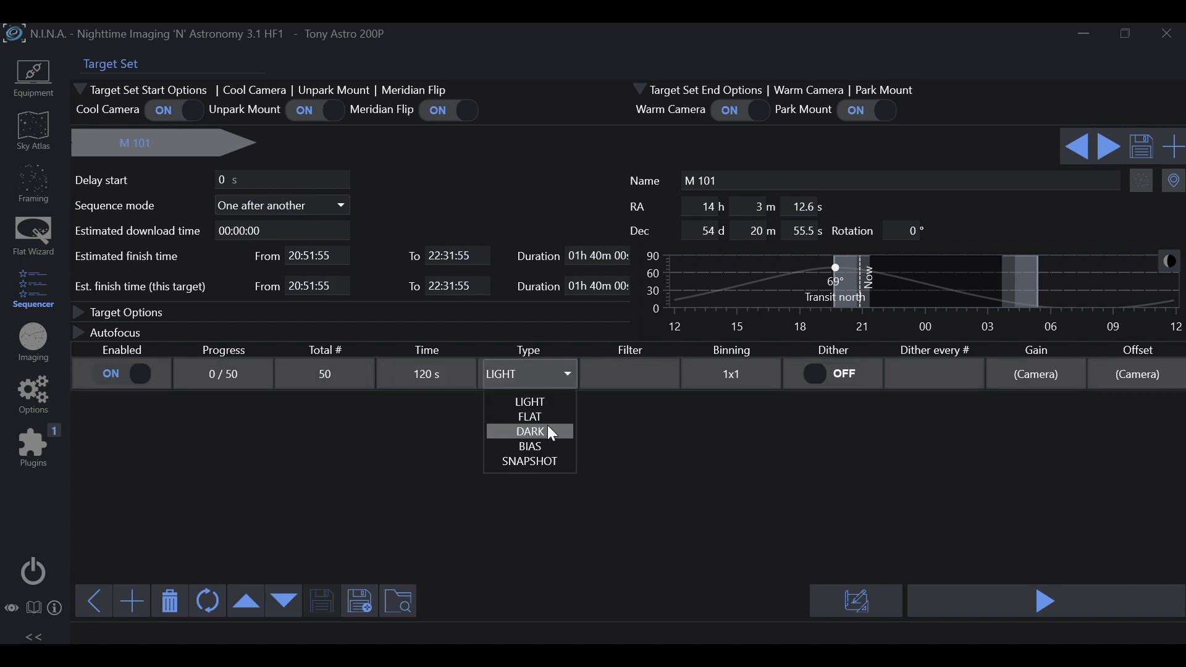
click(547, 425)
click(1043, 377)
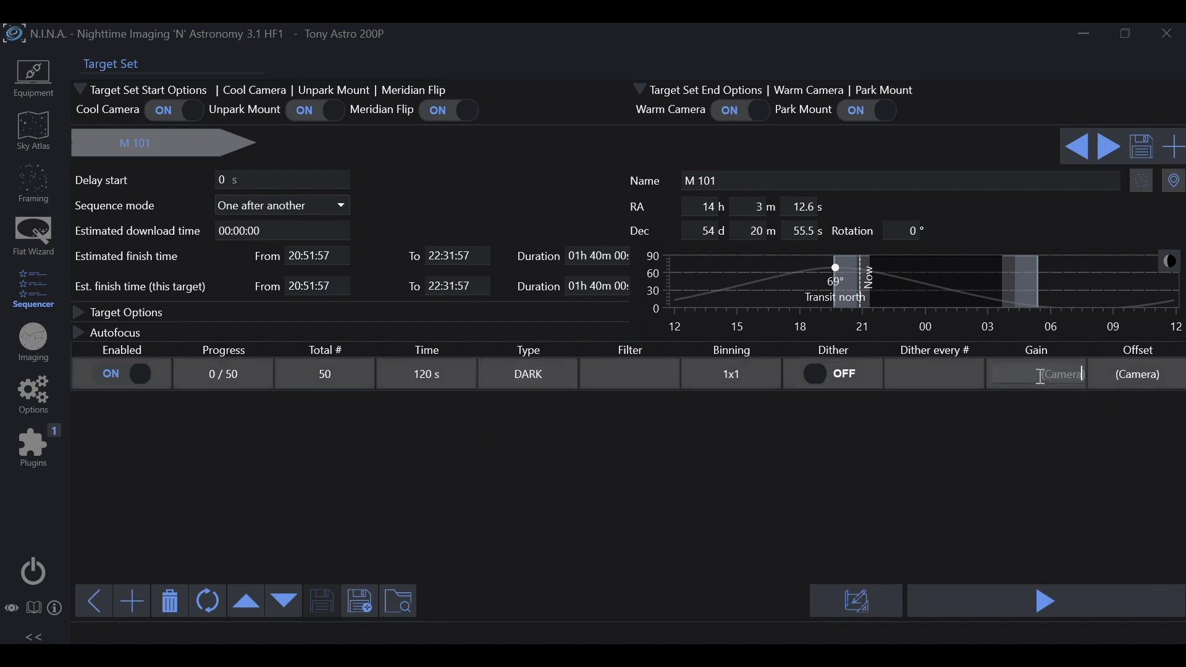
text(10)
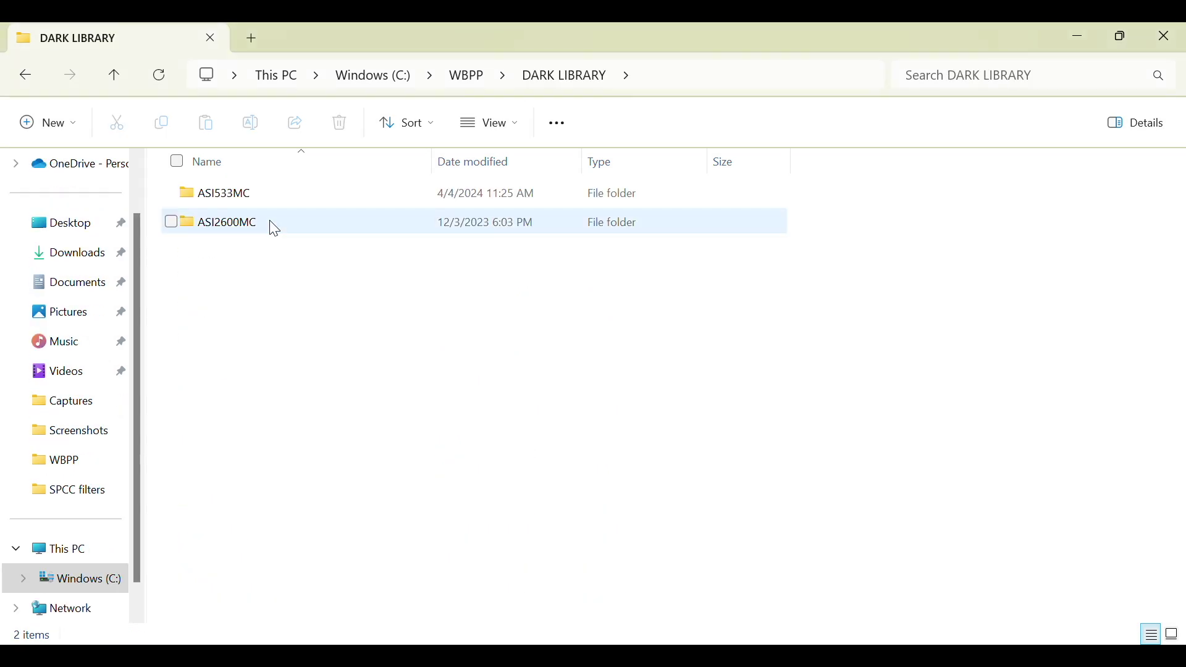
- Browse into ASI2600MC > 0c 0g > 570s 0C > DARK and scroll through its 50 FITS frames
double_click(276, 234)
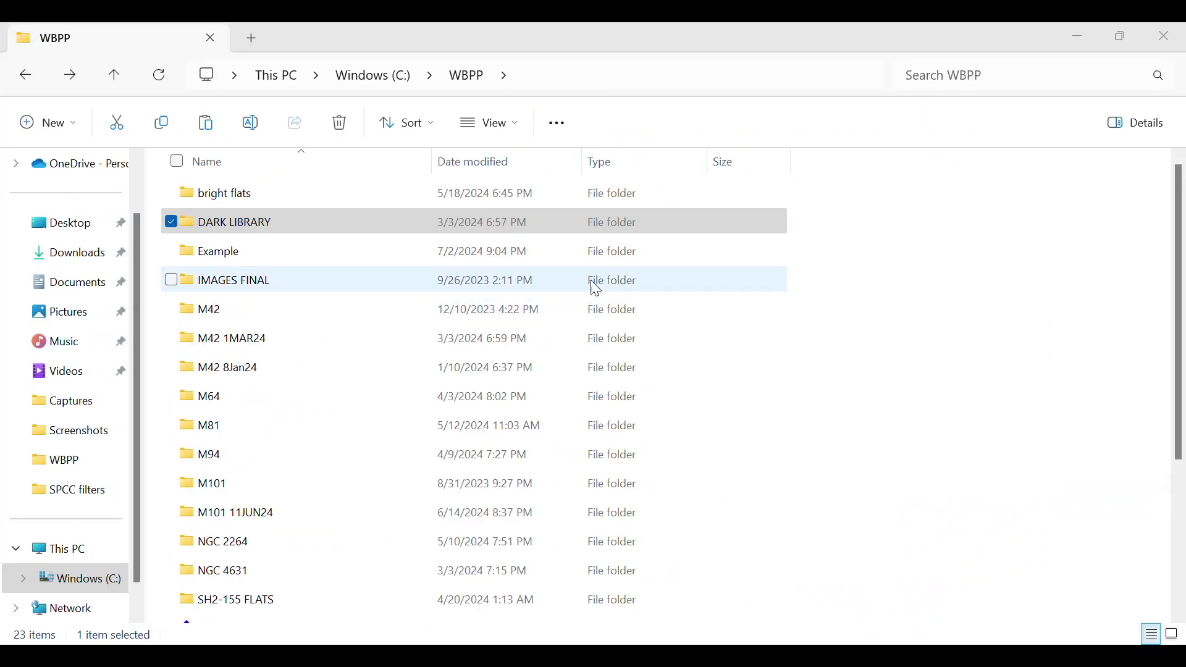
double_click(207, 223)
double_click(207, 222)
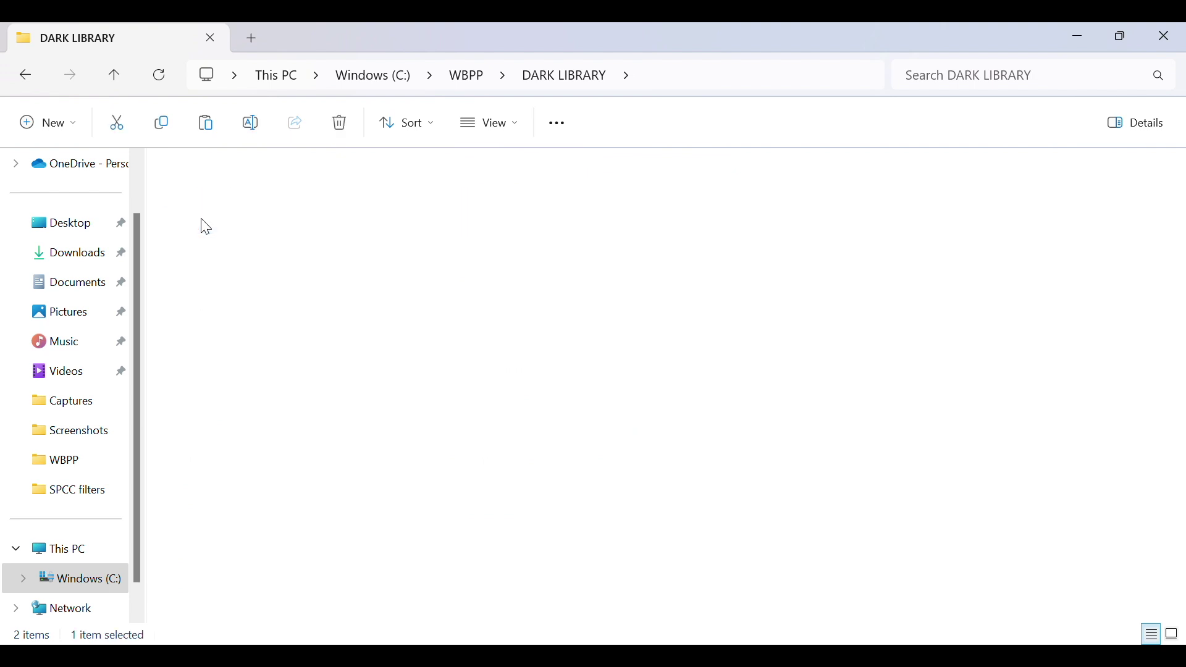
double_click(206, 194)
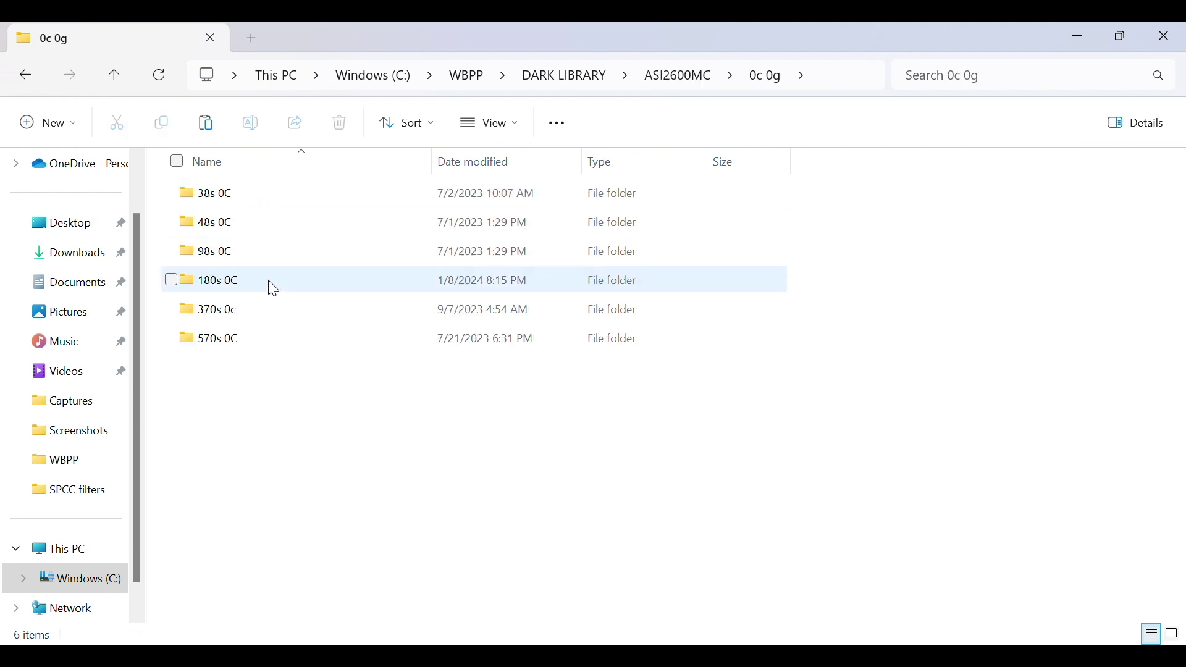
double_click(278, 337)
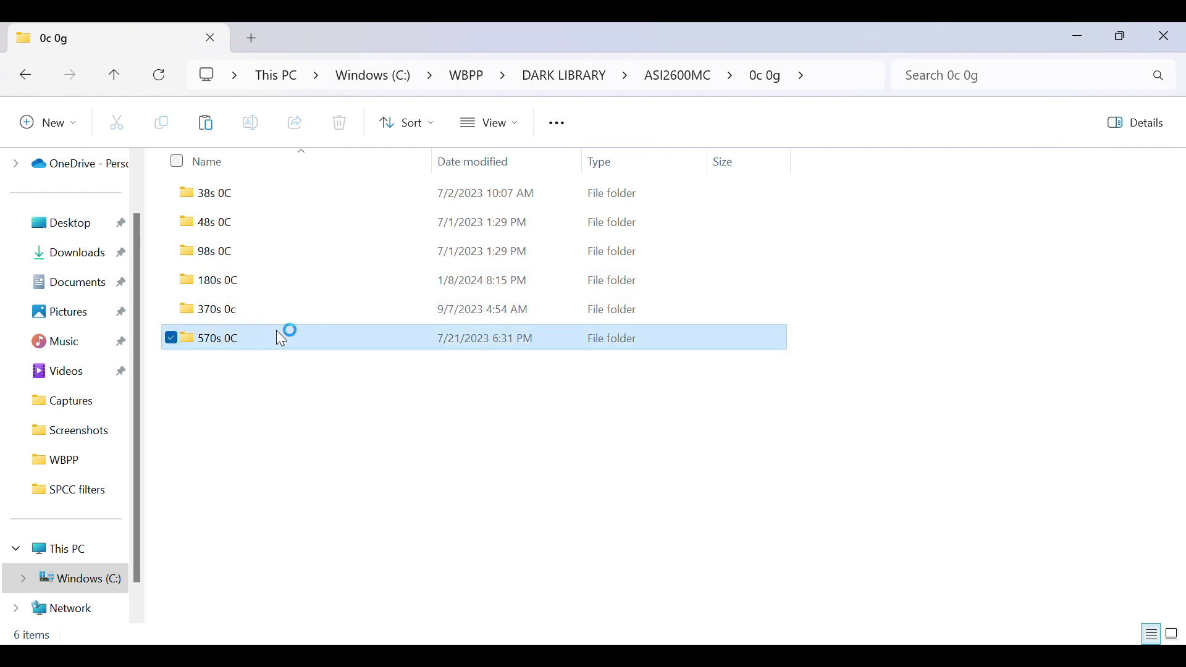
double_click(234, 196)
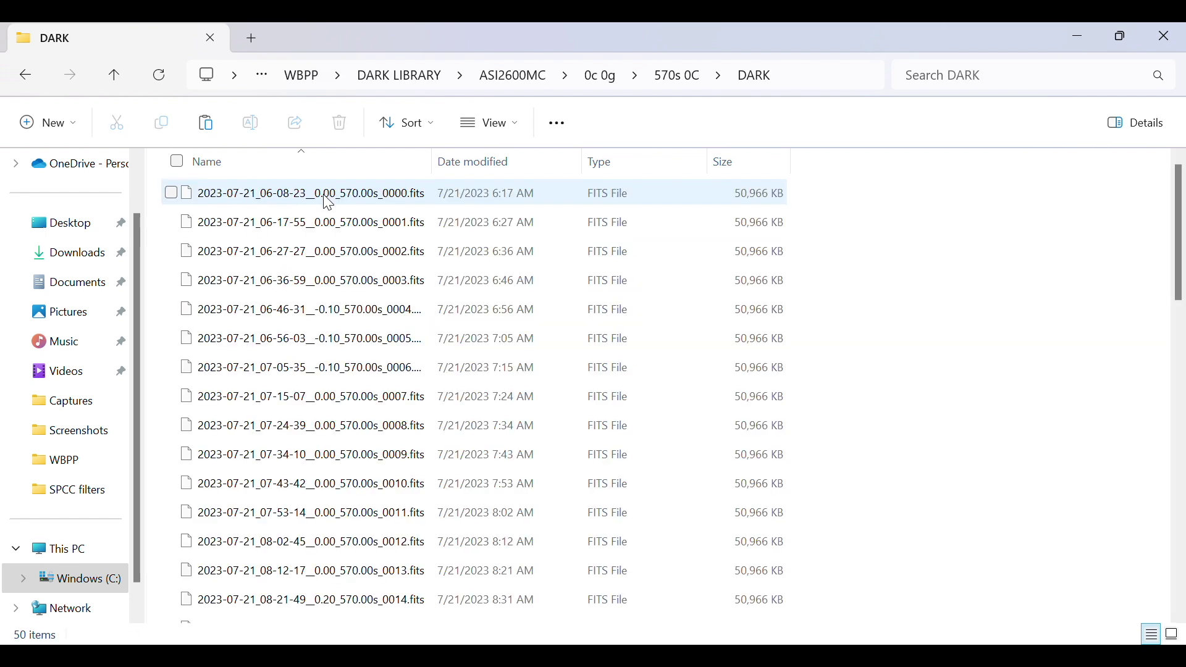
scroll(358, 361, down, 7)
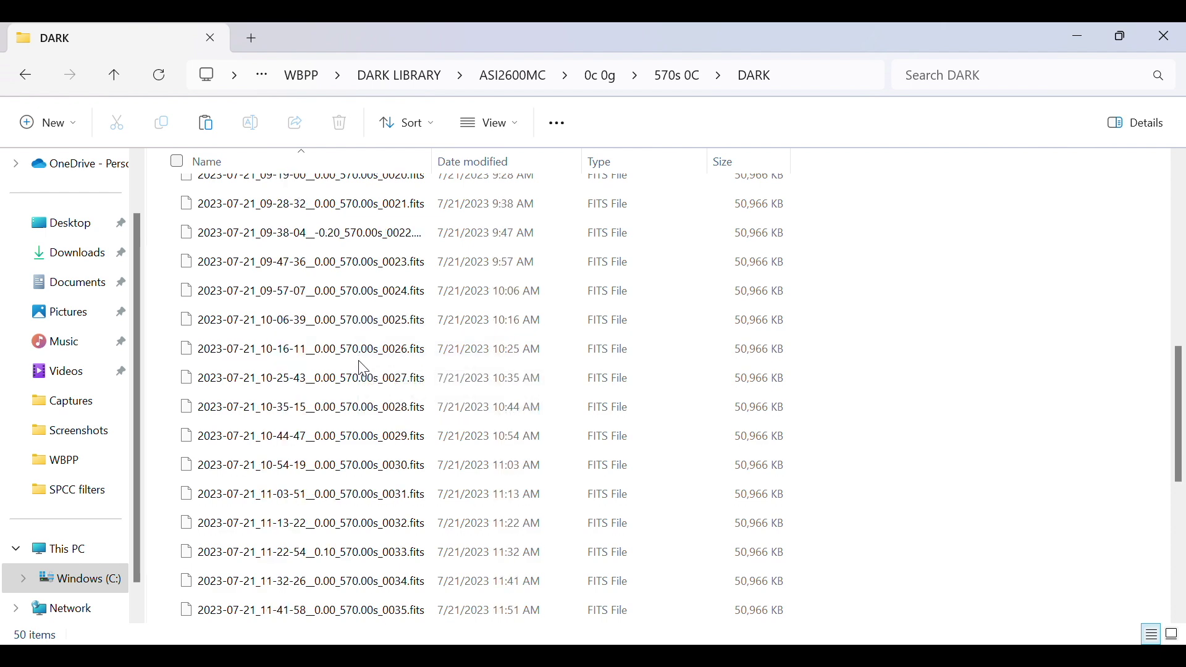
scroll(363, 368, down, 5)
scroll(363, 368, up, 12)
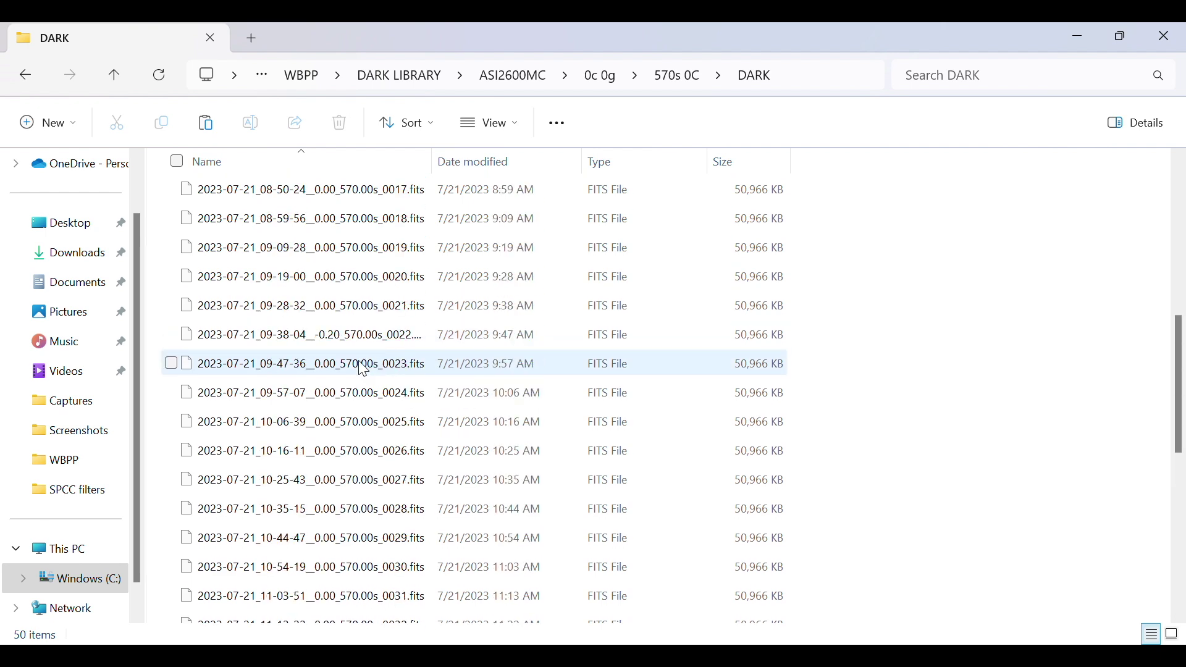
click(23, 76)
- Check the ASI2600MC dark sets 0c 50g, 5c 76g and -10c 100g, then return to DARK LIBRARY
click(23, 75)
click(24, 76)
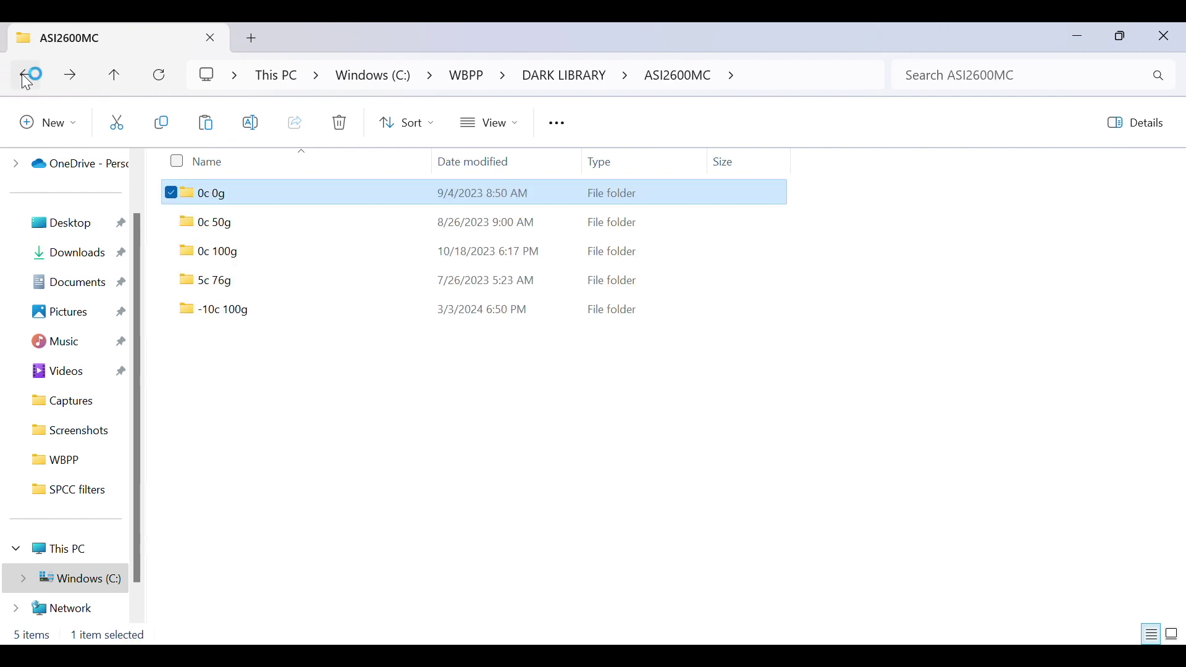
double_click(196, 221)
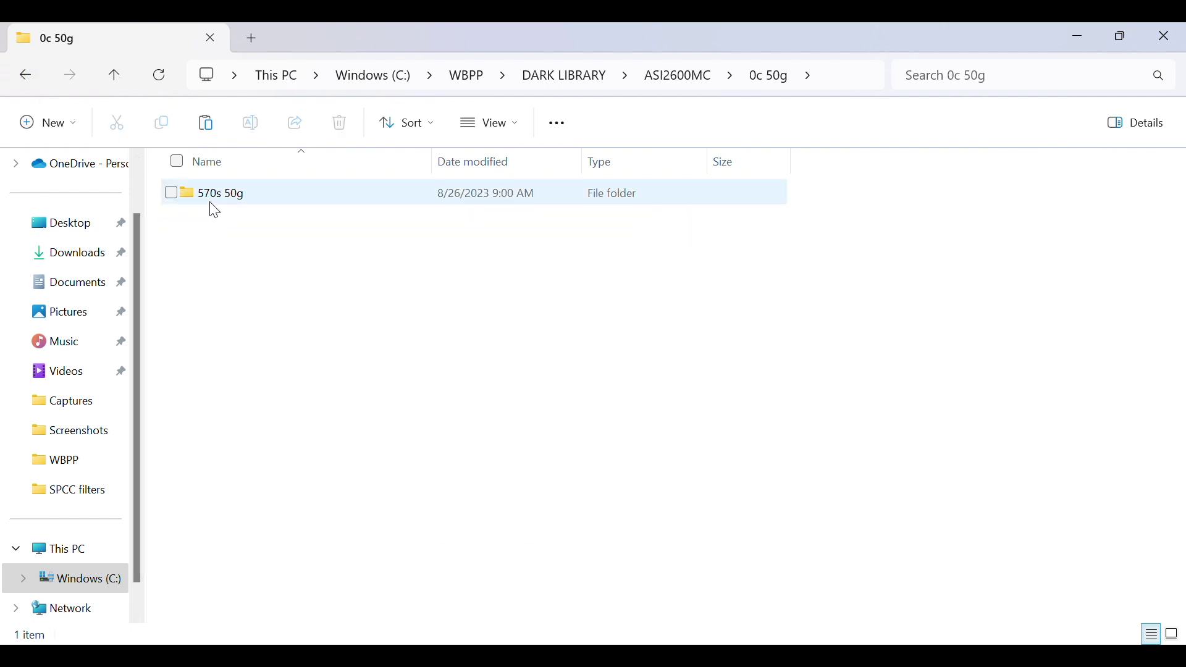
click(26, 75)
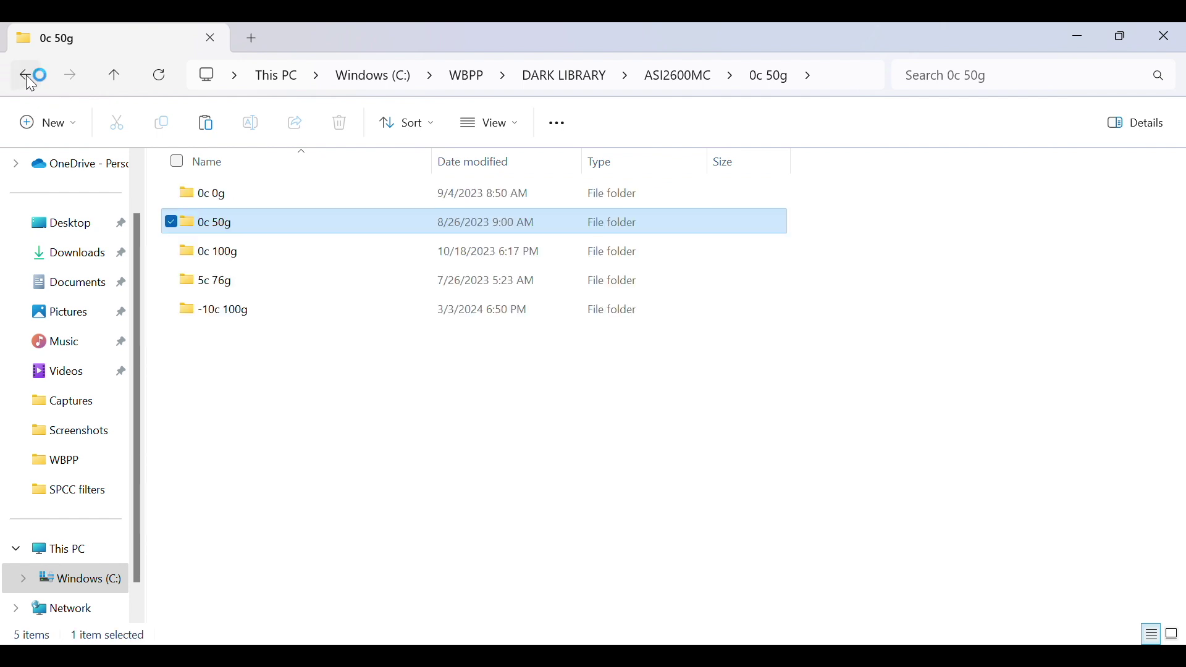
double_click(216, 283)
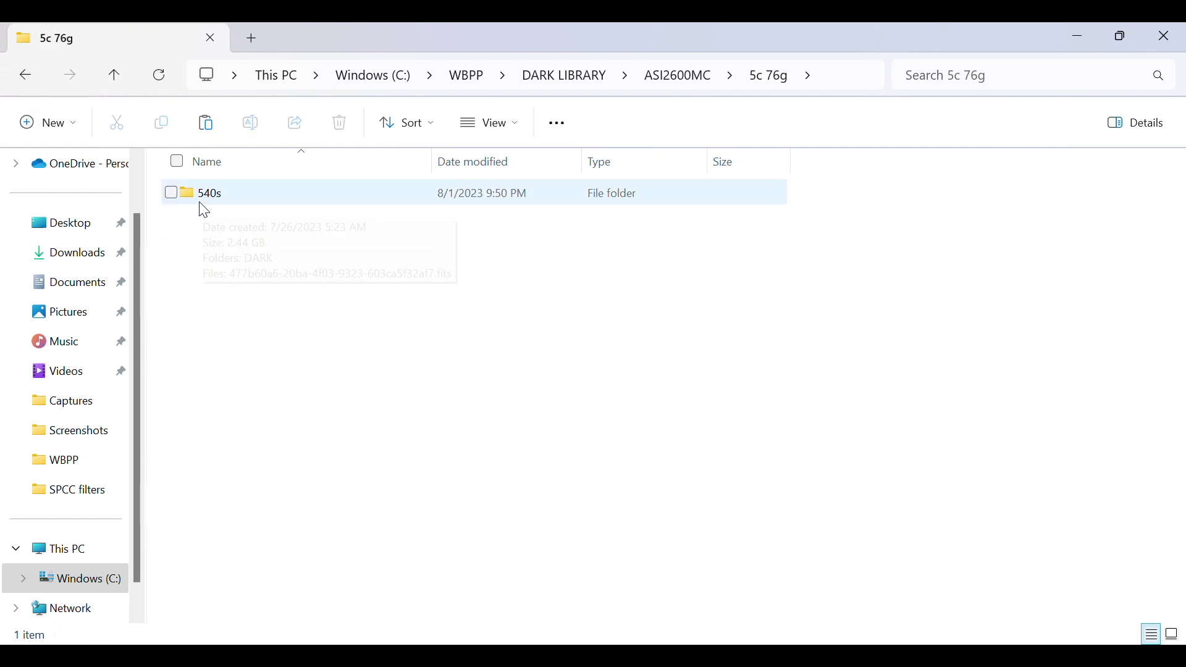
click(31, 81)
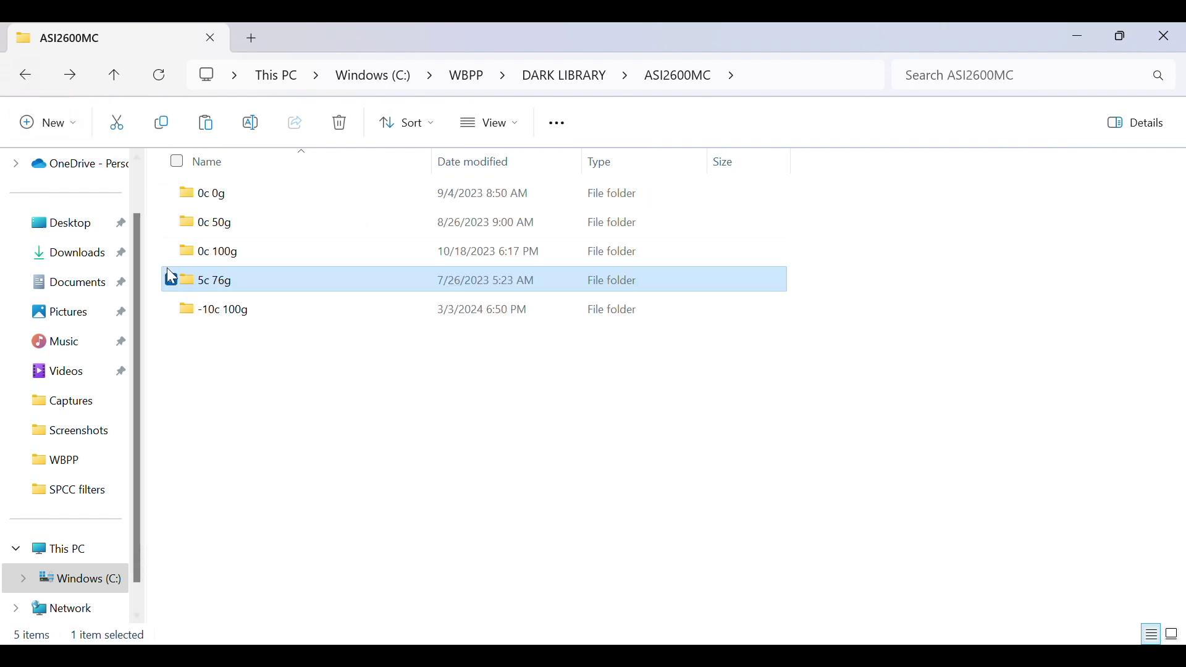
double_click(210, 309)
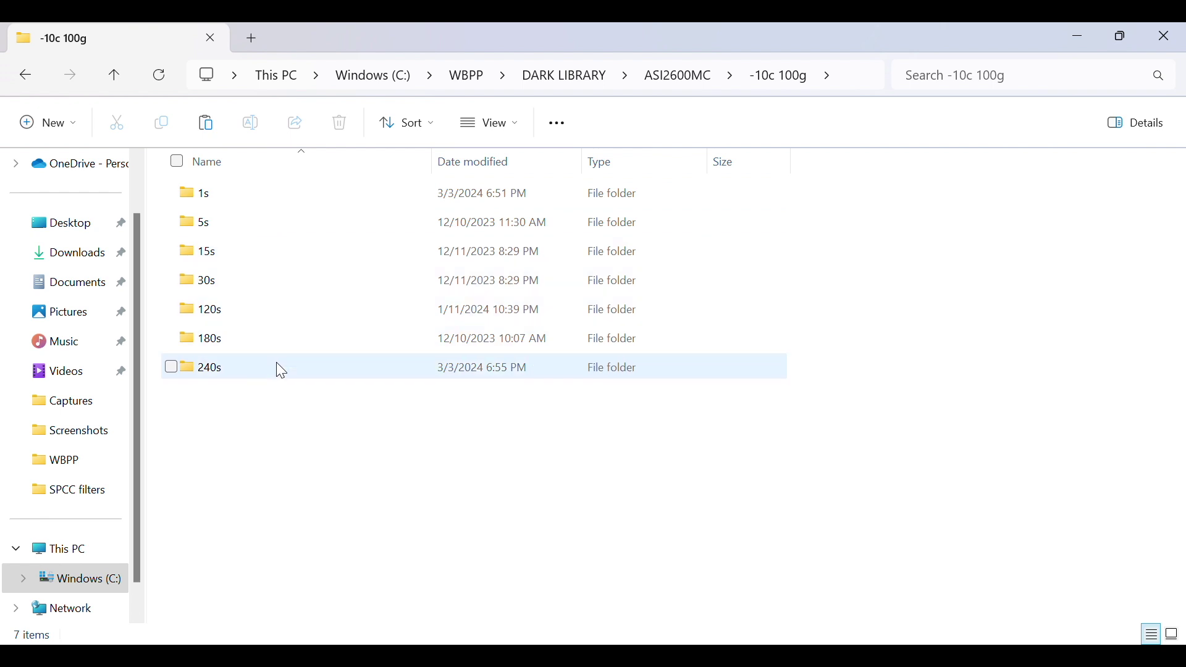
click(26, 76)
click(26, 76)
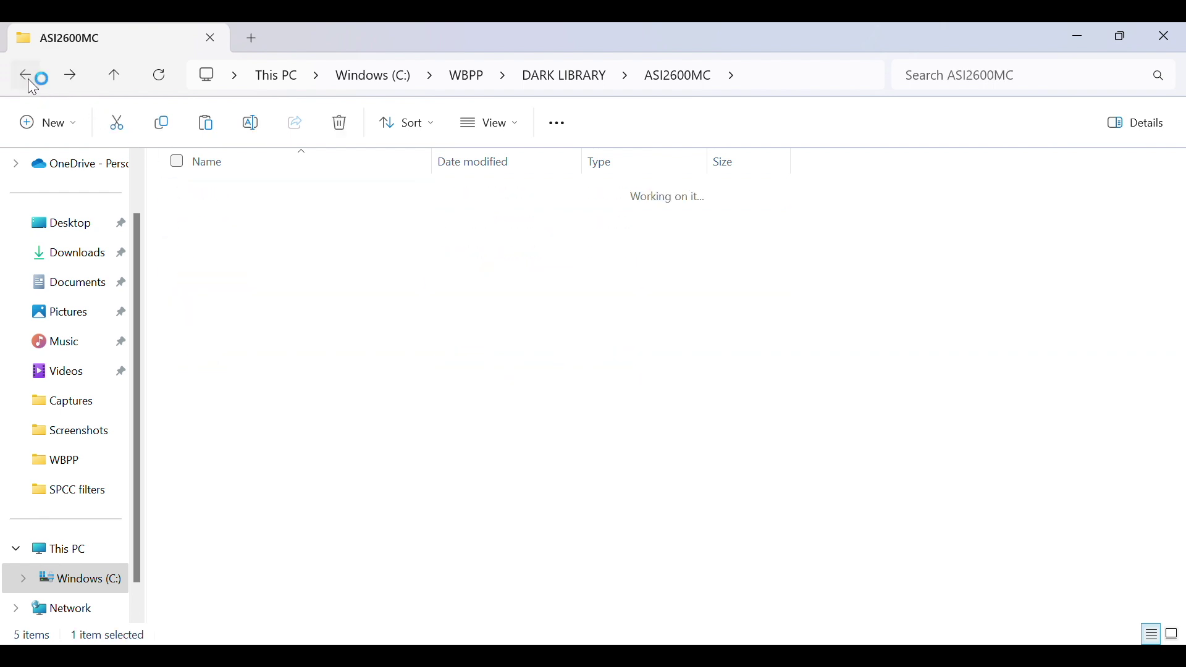
- Check the ASI533MC dark sets 0c 100g and 0c 350g, then return to WBPP
double_click(203, 194)
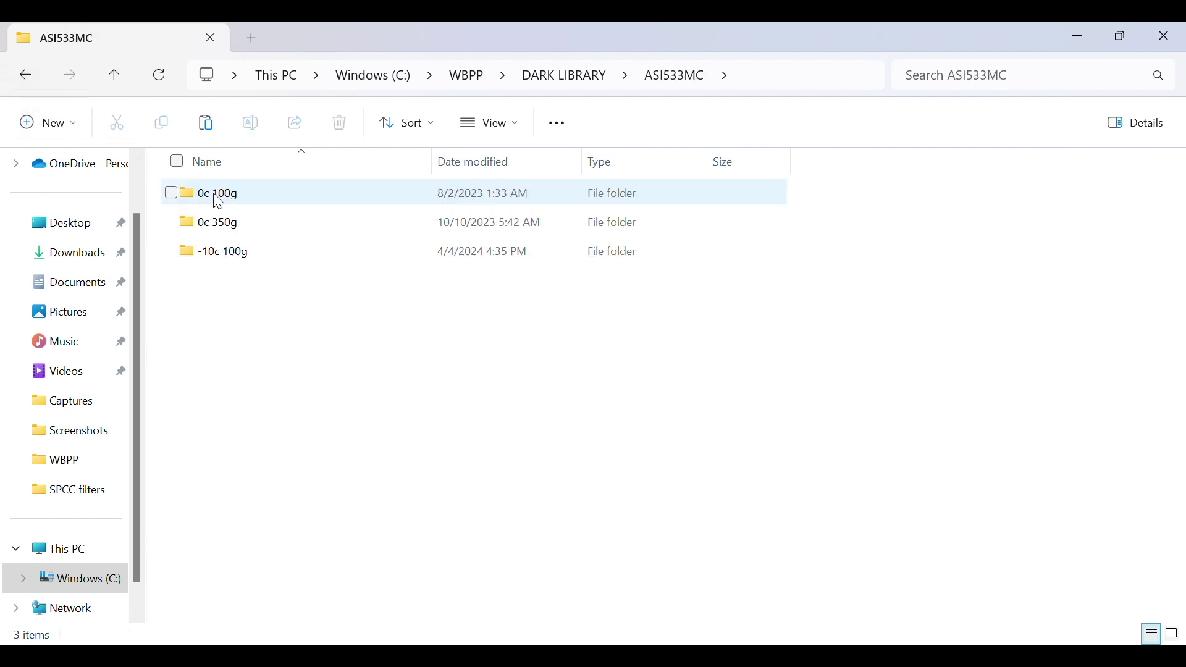
double_click(219, 202)
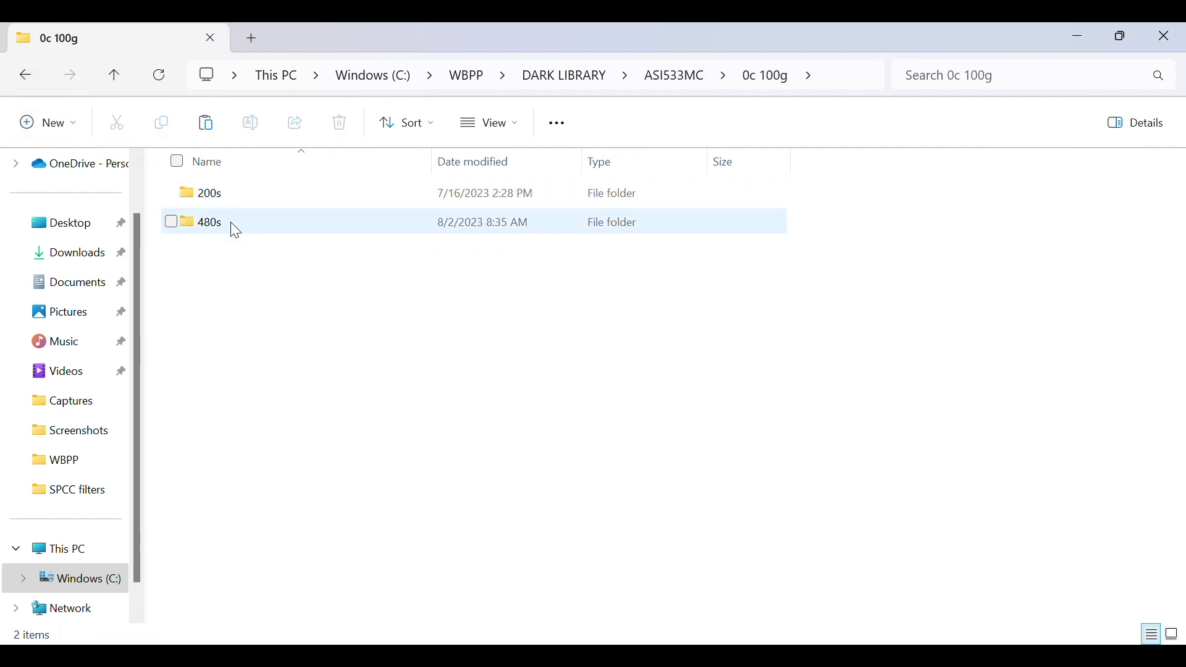
click(27, 75)
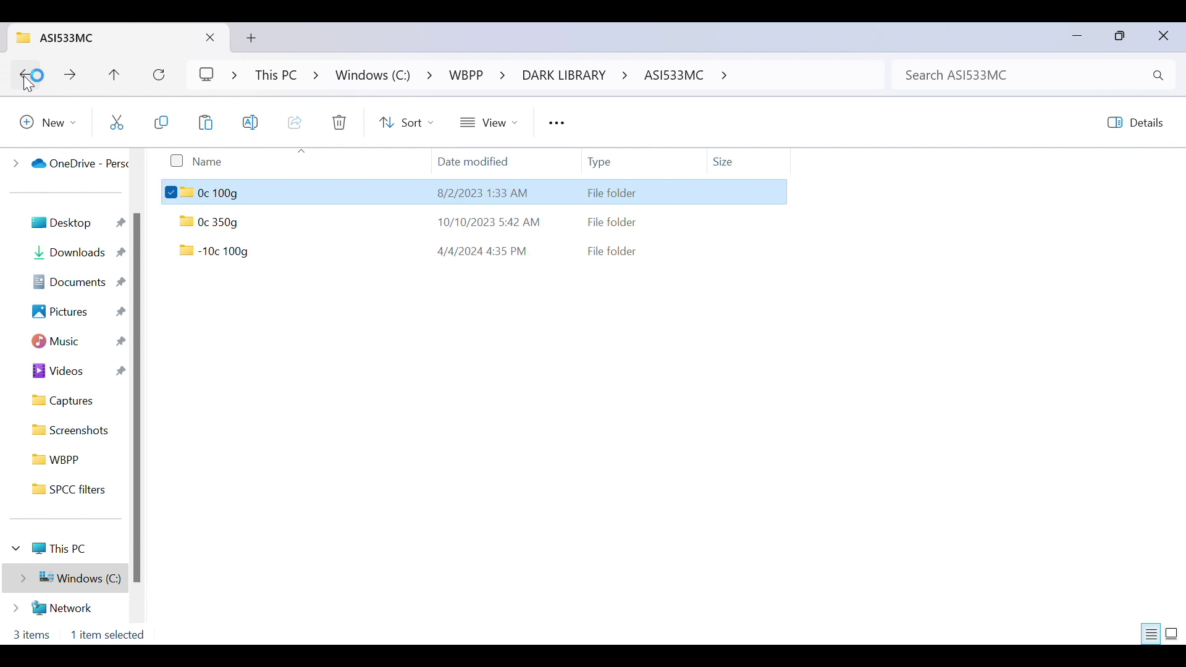
double_click(221, 224)
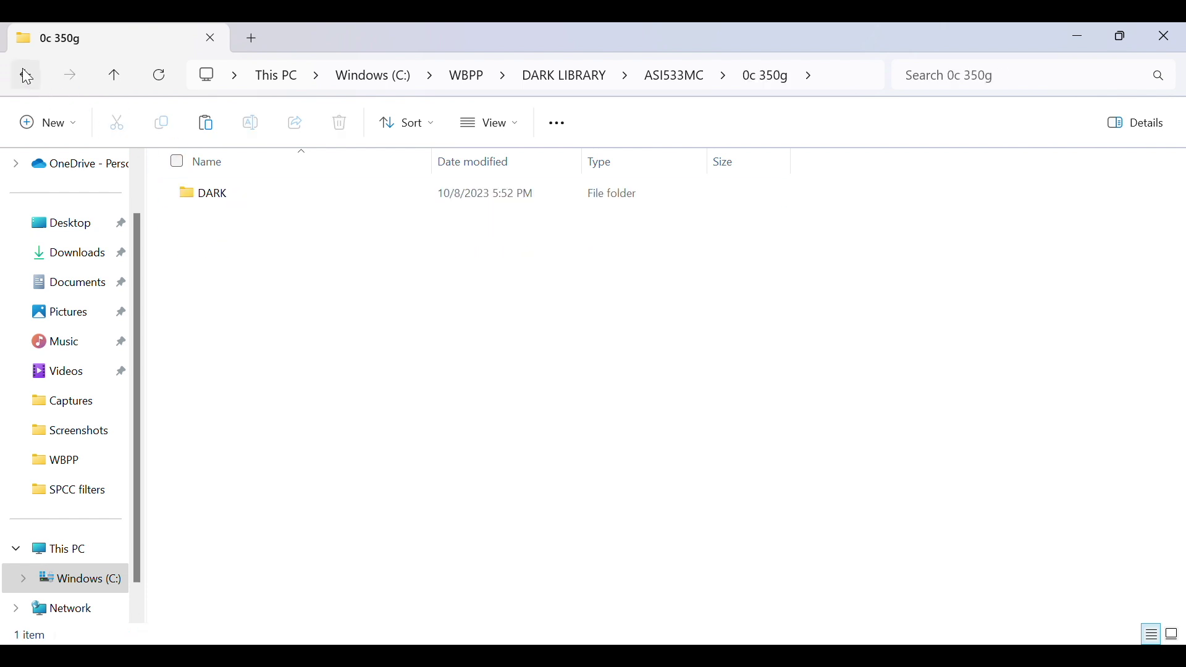
click(25, 76)
click(24, 75)
- Copy the 38s 0C DARK folder from DARK LIBRARY > ASI2600MC > 0c 0g
double_click(218, 223)
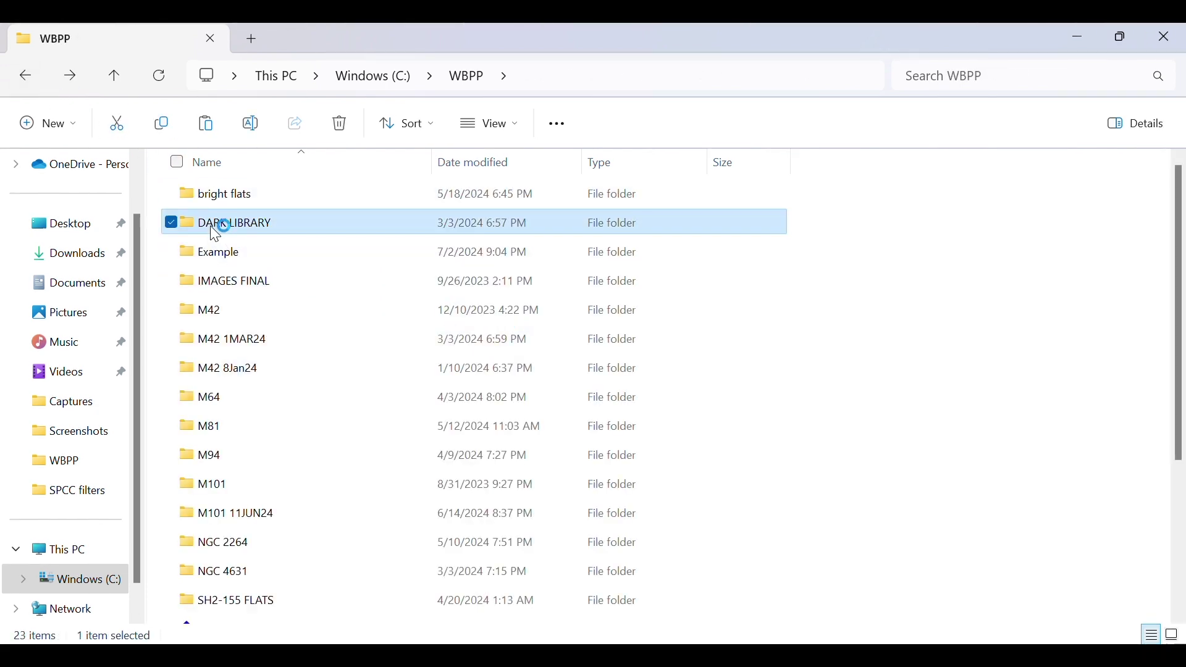
double_click(213, 225)
double_click(211, 208)
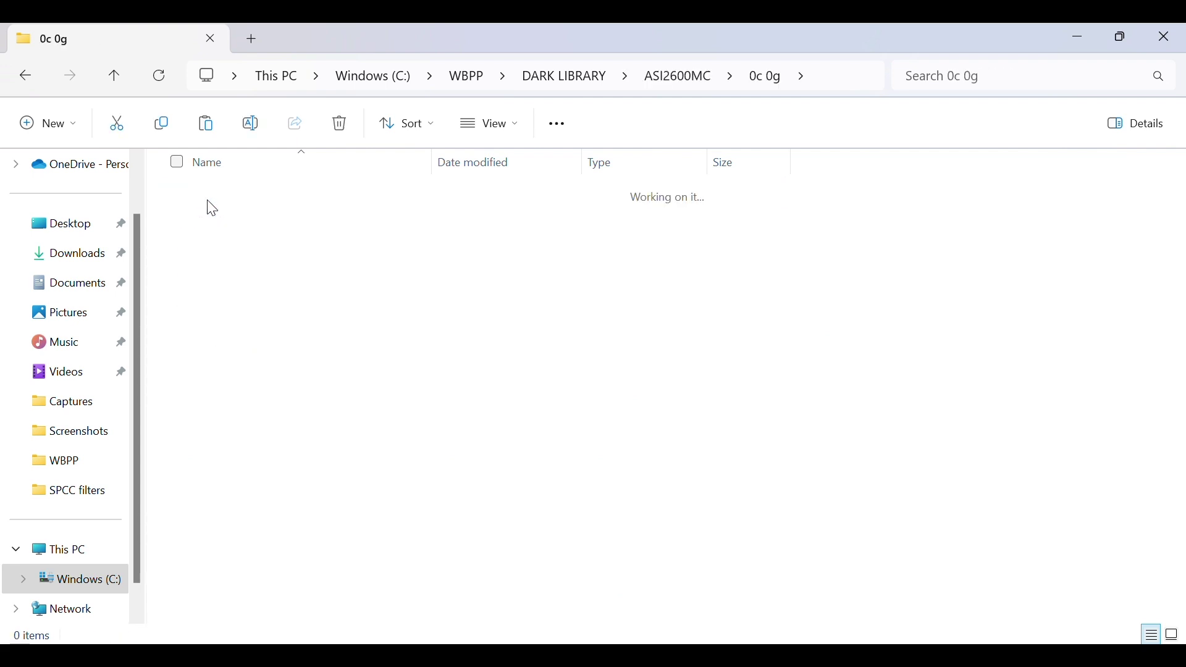
click(209, 203)
right_click(212, 200)
click(267, 205)
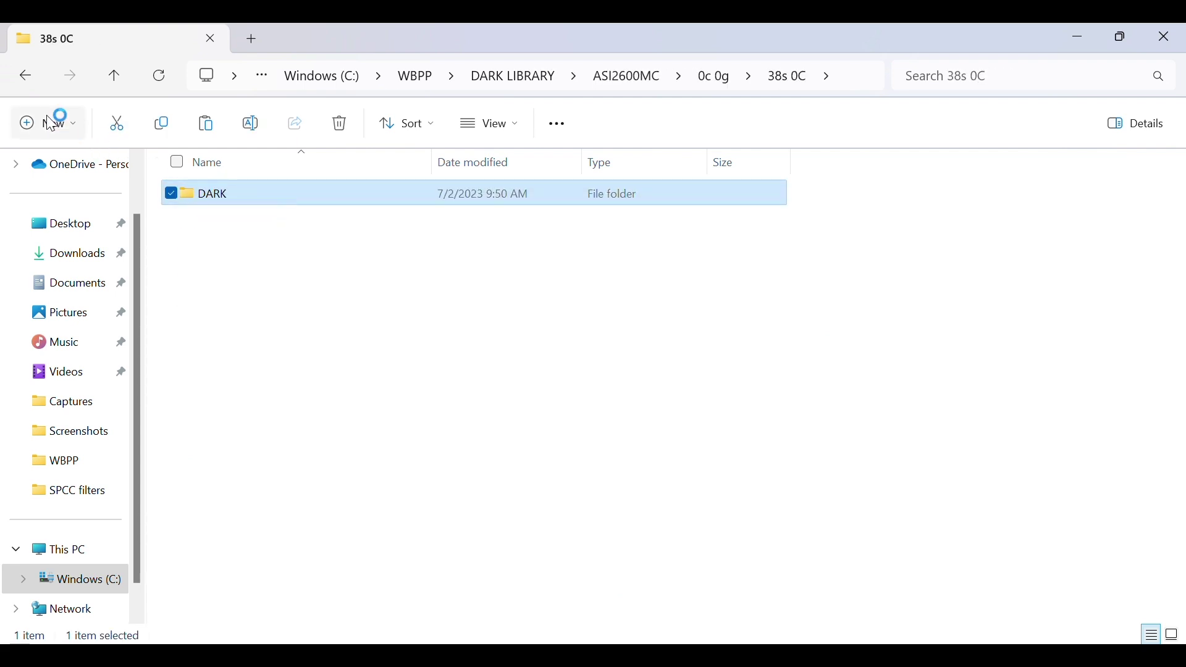
- Paste the copied DARK folder into the WBPP Example project folder
click(28, 77)
click(28, 77)
click(31, 79)
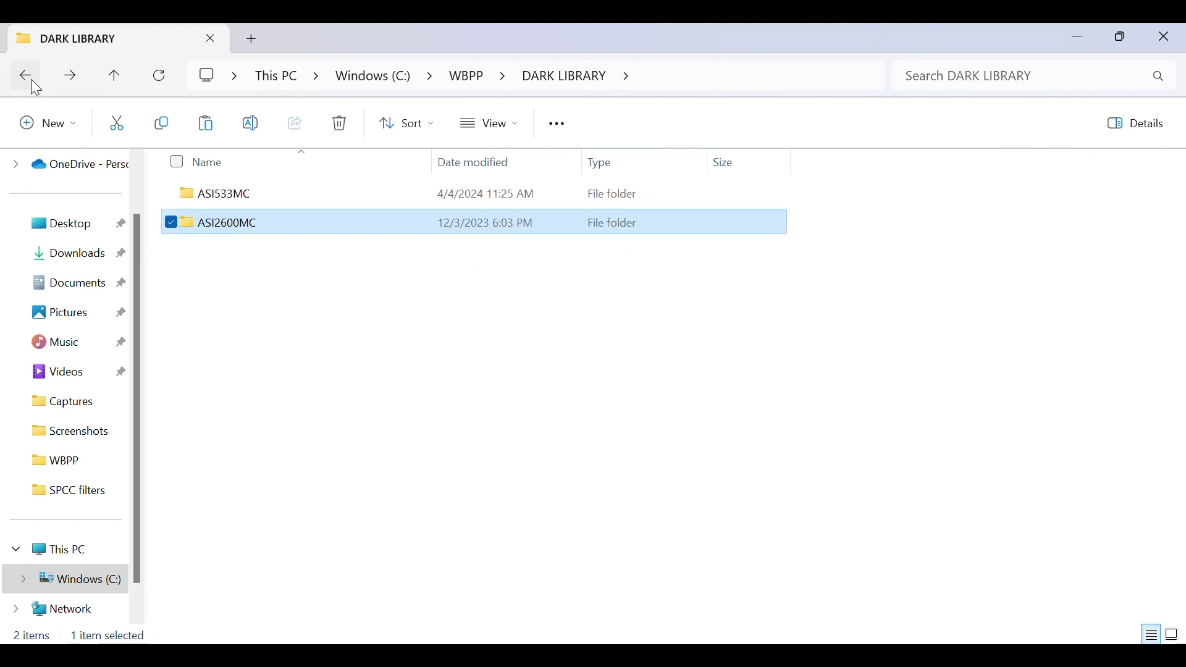
click(31, 79)
double_click(222, 252)
right_click(310, 284)
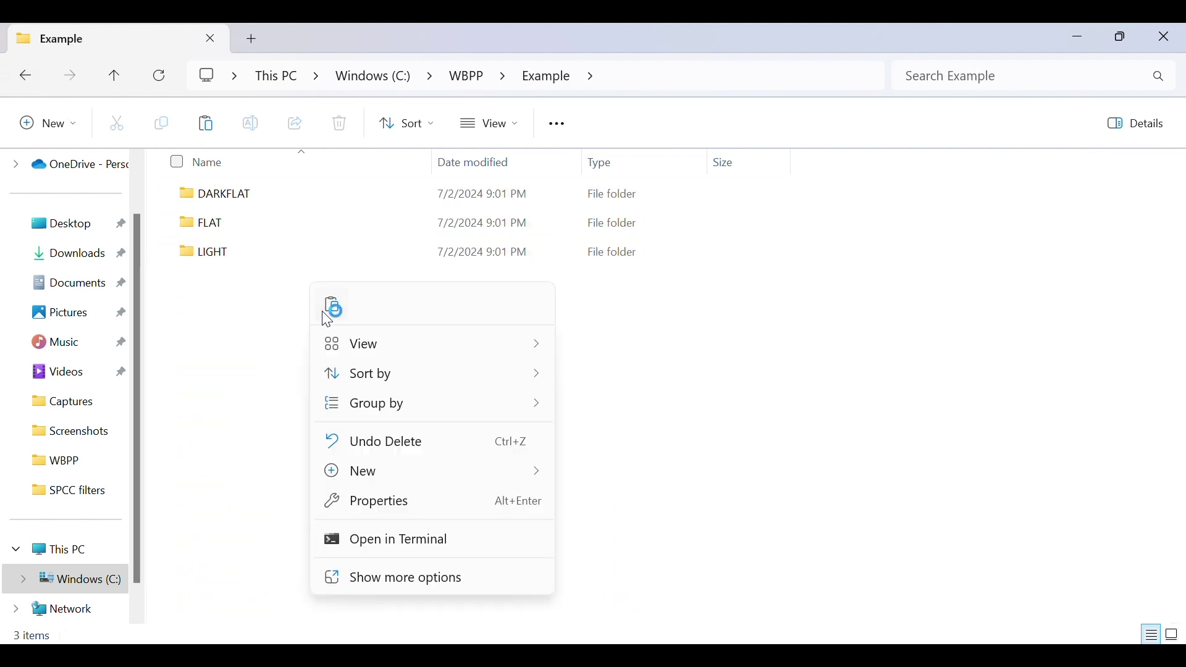
click(331, 311)
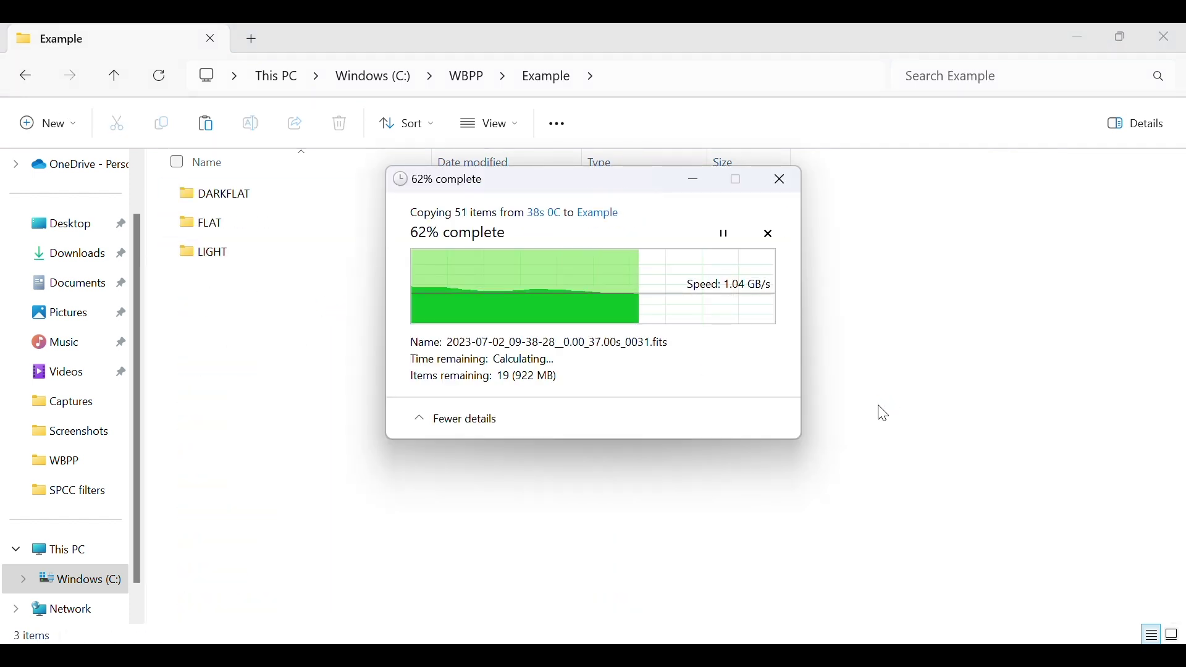